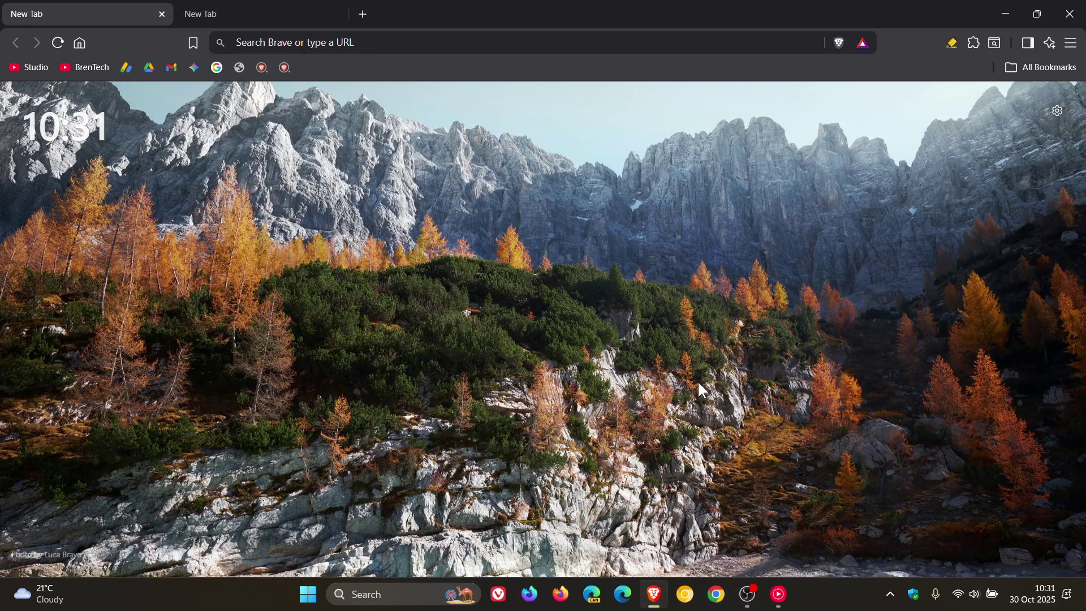
# Open Help > About Brave to confirm version 1.84.132 (Chromium 142.0.7444.60) is up to date
pyautogui.click(1071, 44)
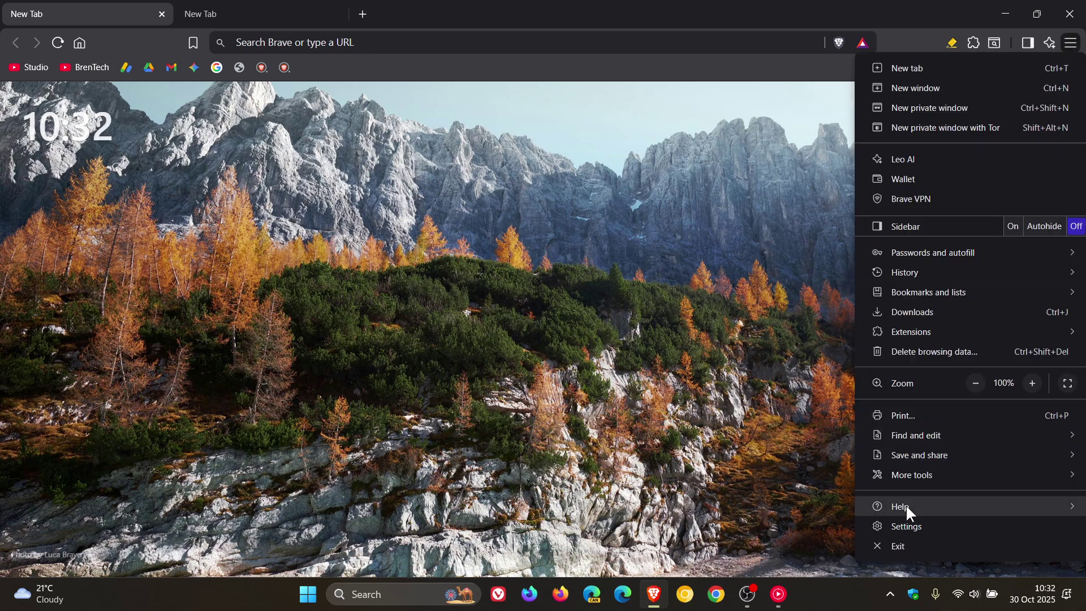
pyautogui.moveTo(905, 505)
pyautogui.click(800, 508)
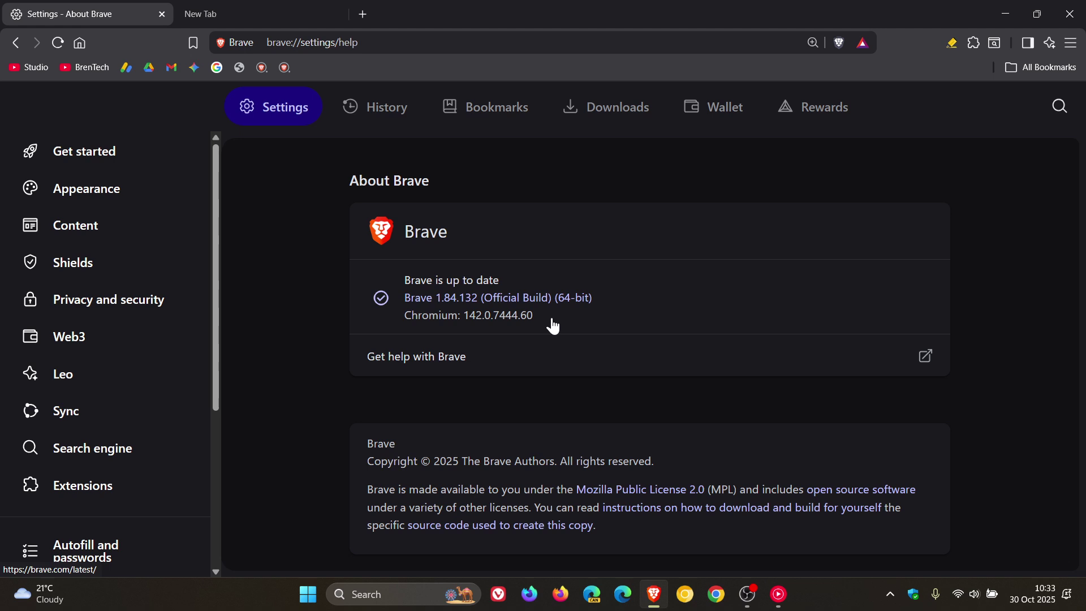
pyautogui.click(1072, 44)
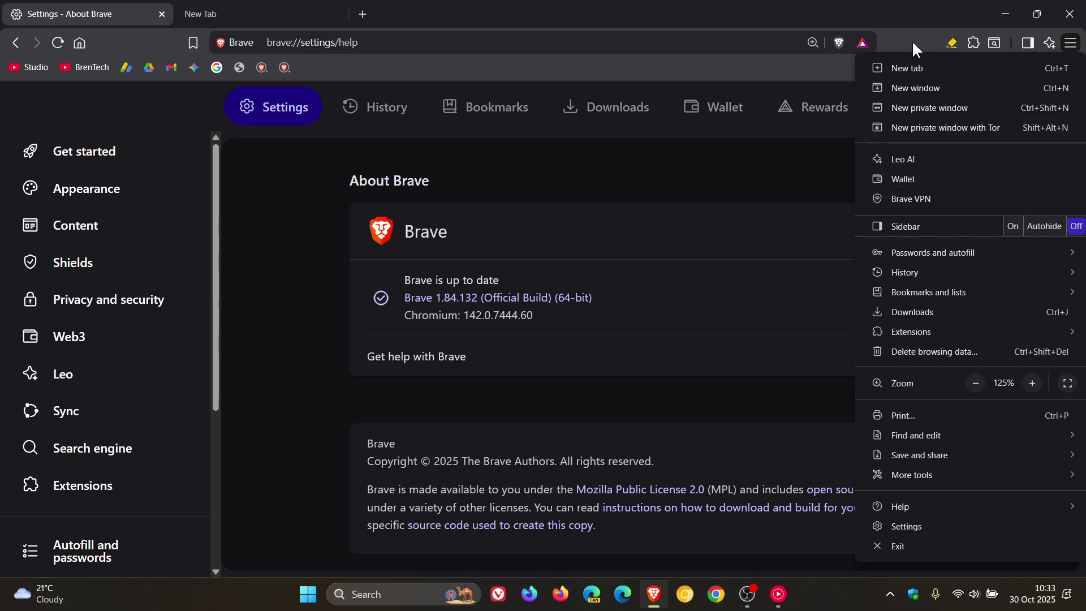
# Dismiss the main menu and open the Leo AI panel beside the New Tab page
pyautogui.click(915, 17)
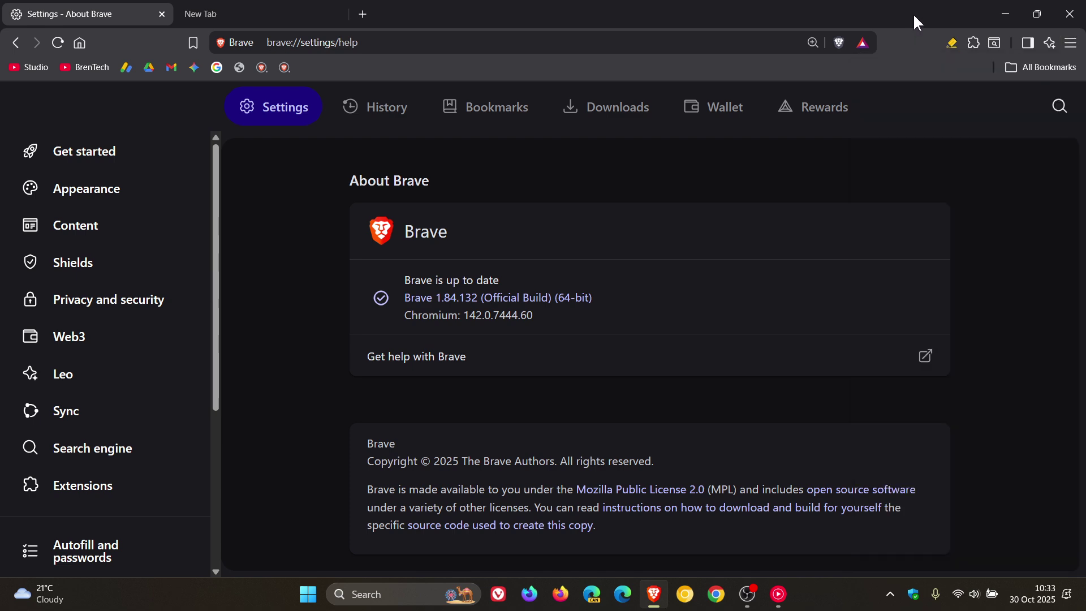
pyautogui.click(329, 15)
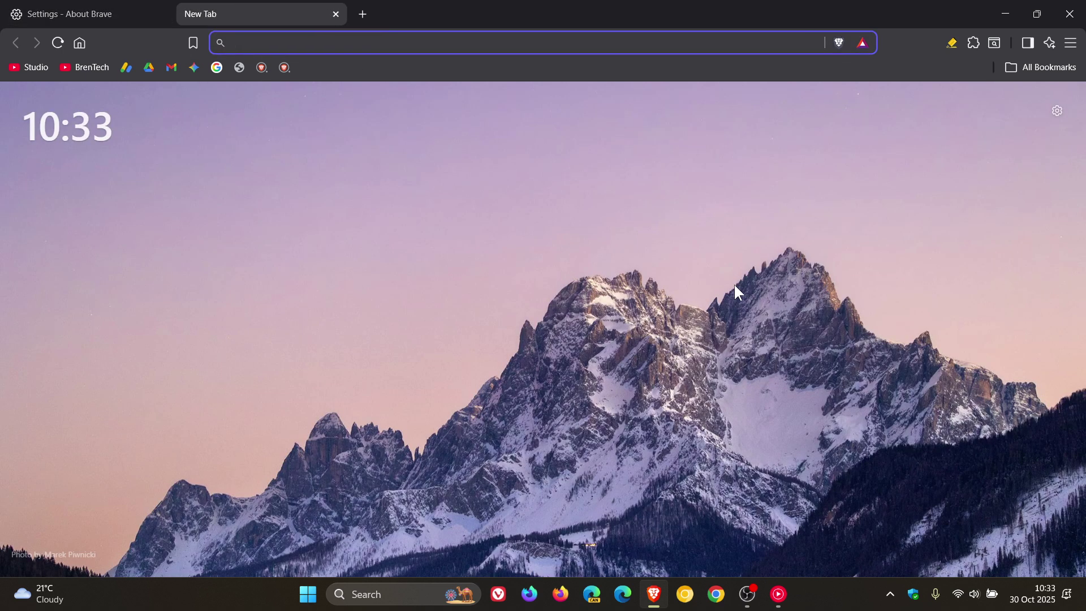
pyautogui.click(1050, 43)
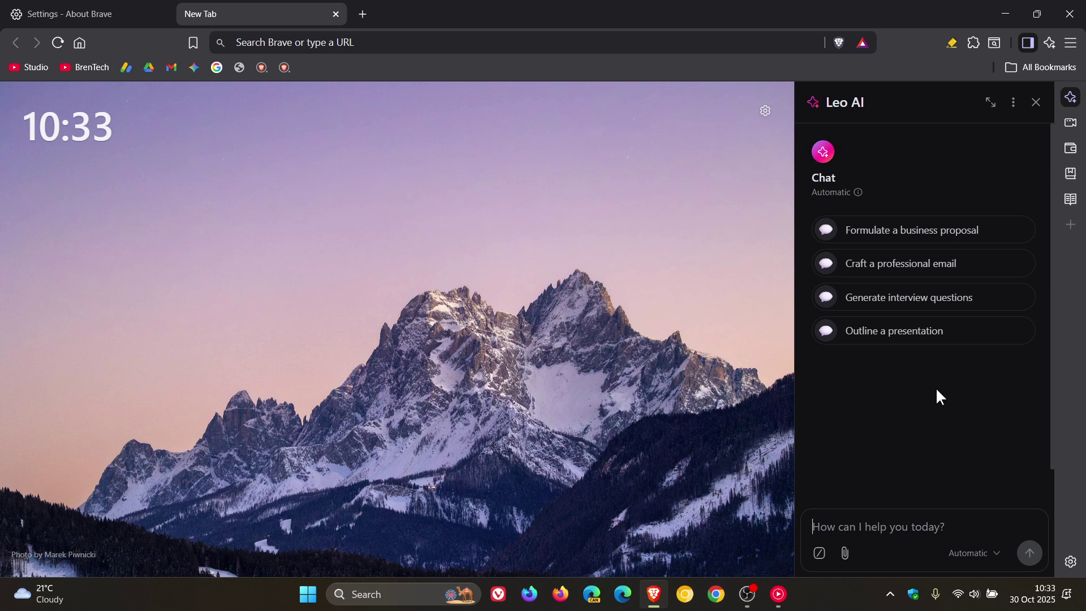
# Browse Leo's conversation history, then expand Leo to a full tab and close it
pyautogui.click(1013, 106)
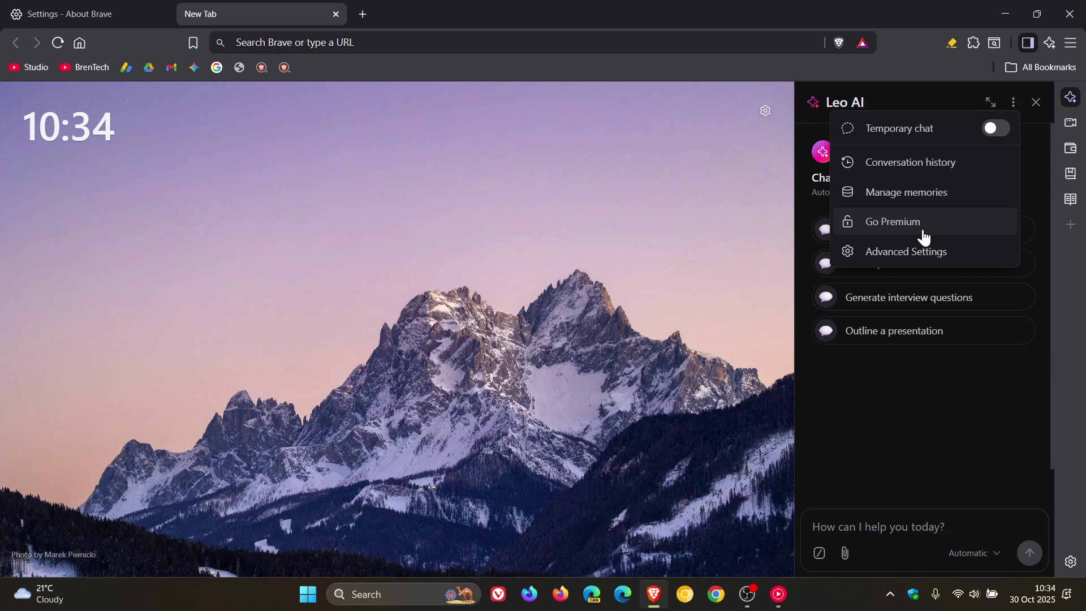
pyautogui.click(899, 164)
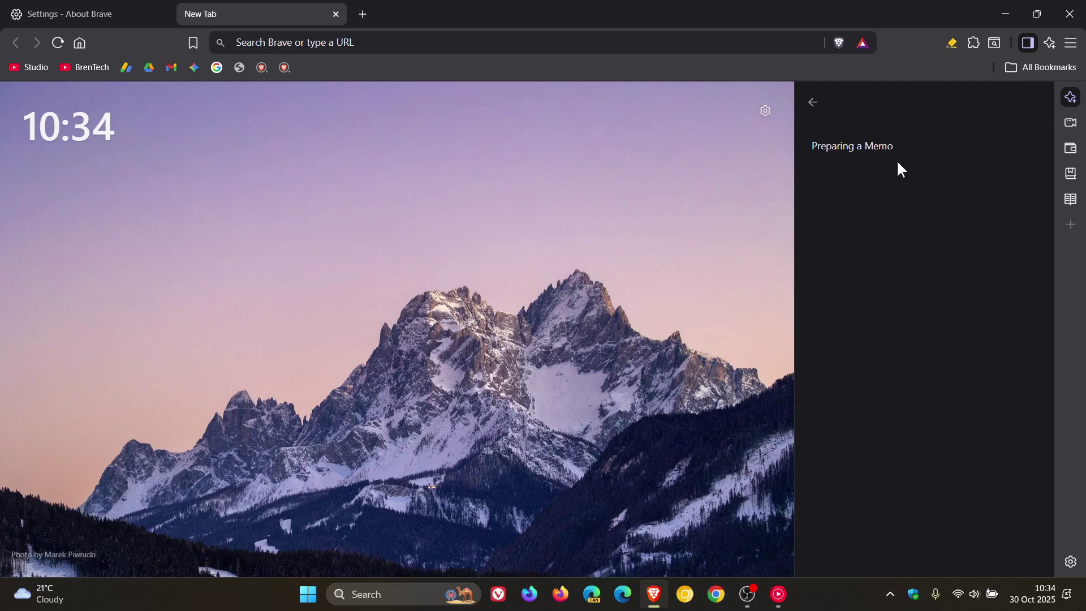
pyautogui.click(811, 104)
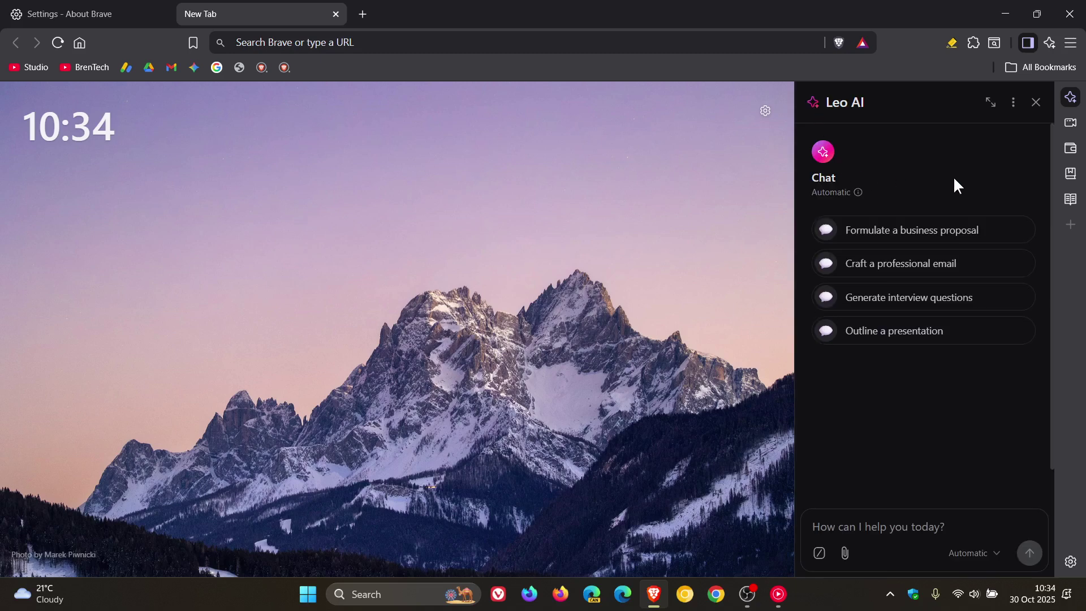
pyautogui.click(995, 111)
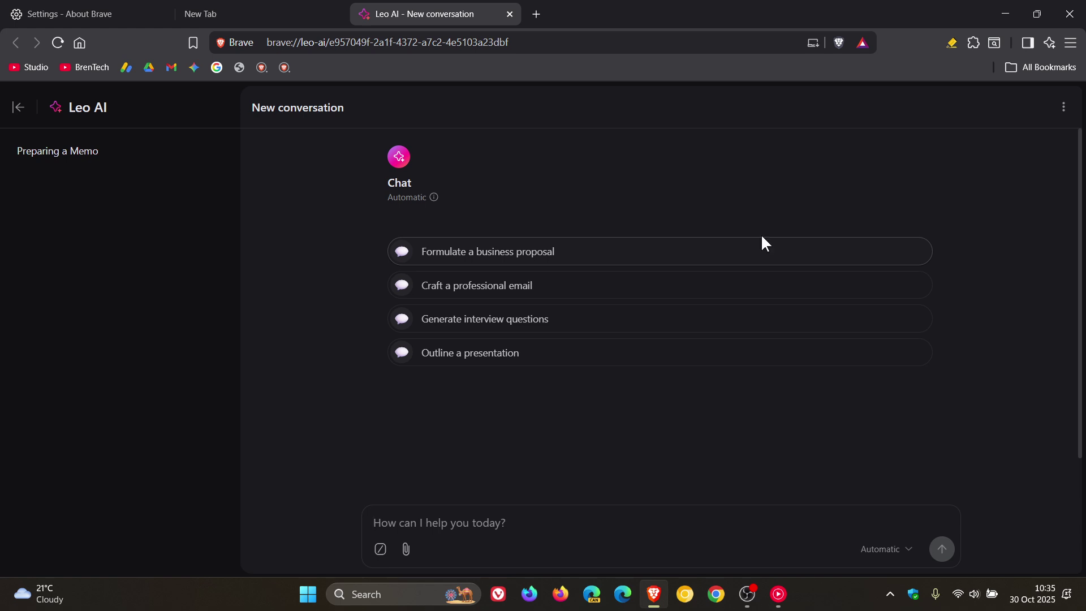
pyautogui.click(511, 13)
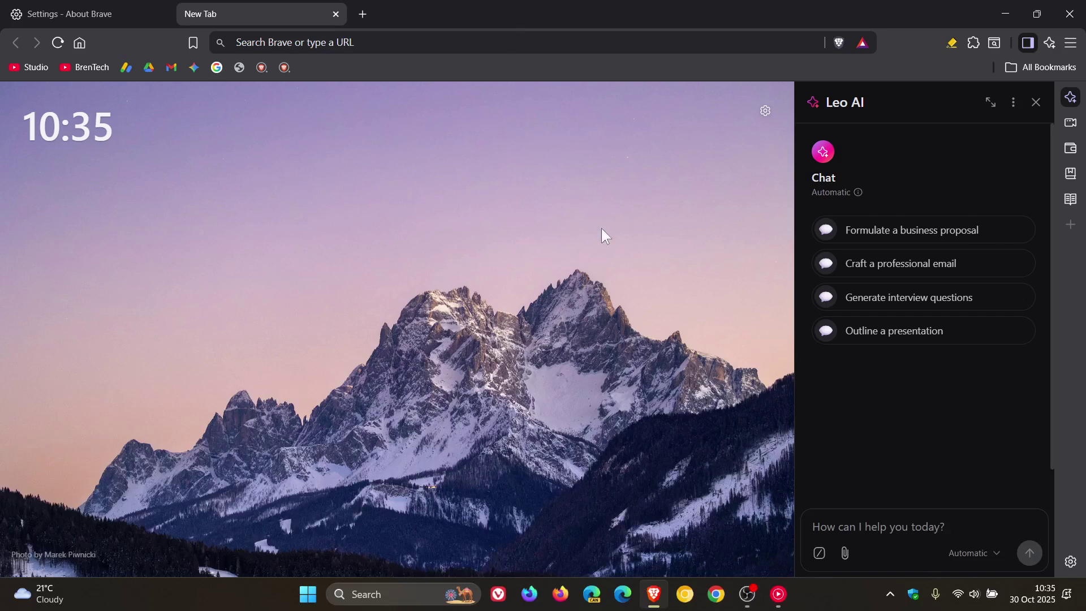
# Close the Leo panel and show the Appearance page in the settings tab
pyautogui.click(1037, 102)
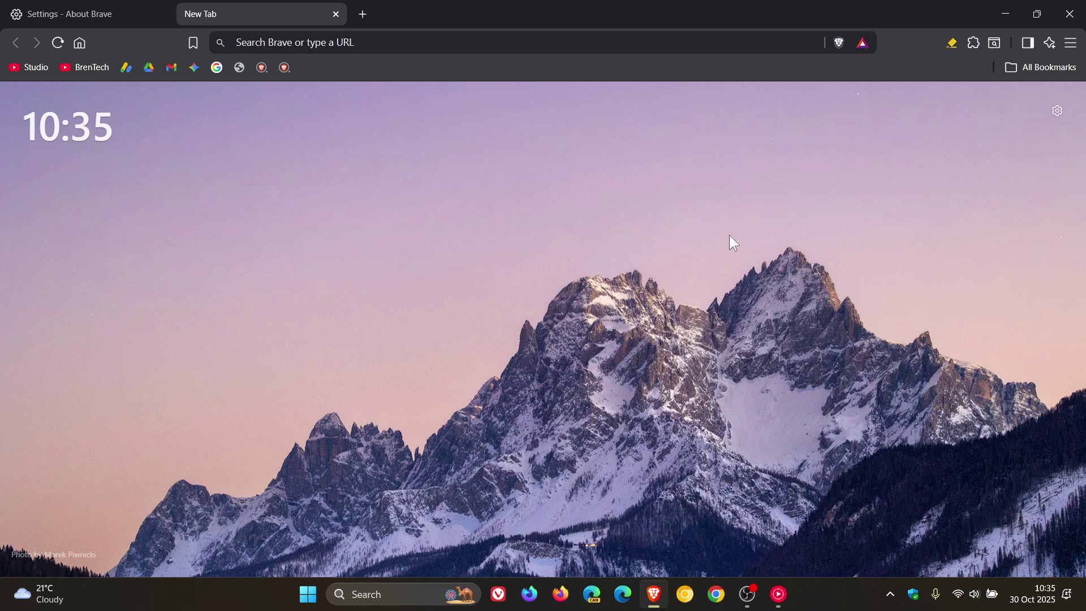
pyautogui.click(91, 17)
pyautogui.click(93, 188)
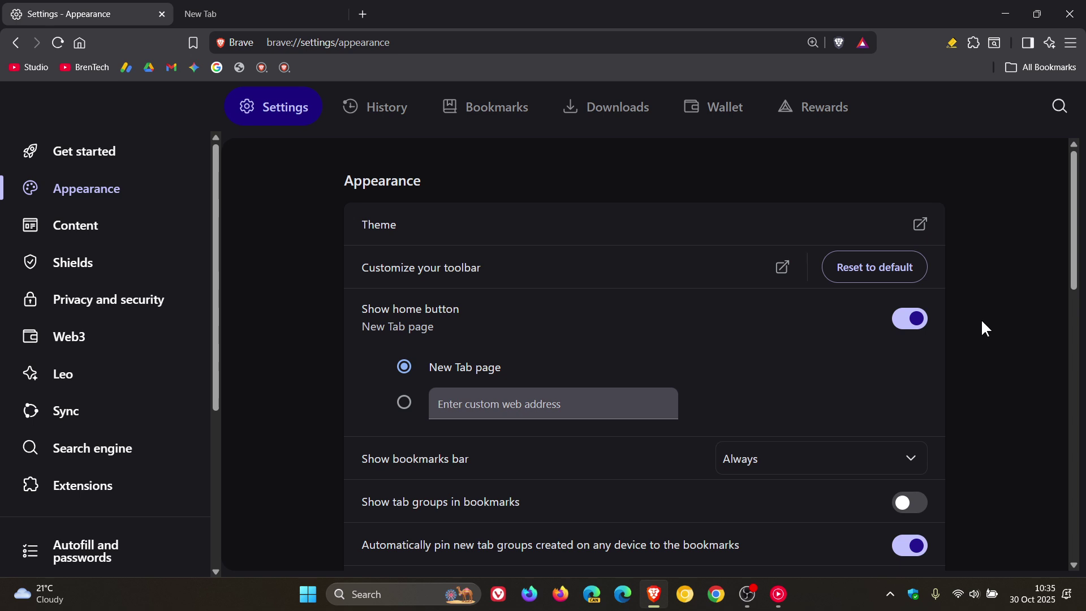
# Review the Appearance toolbar, tab and sidebar options, then return to the New Tab page
pyautogui.scroll(-1, 982, 323)
pyautogui.scroll(-2, 982, 324)
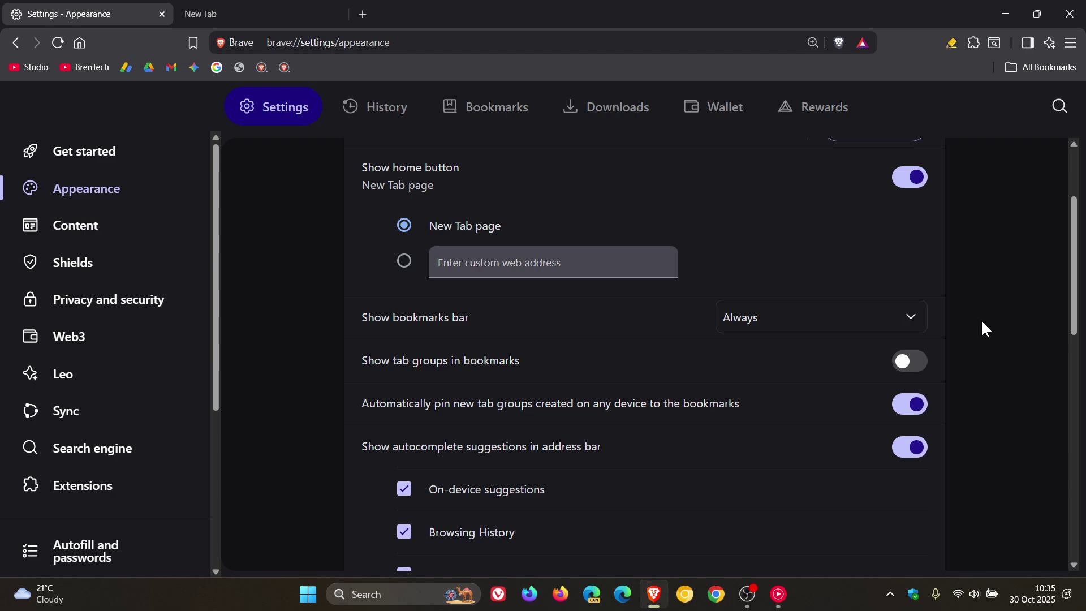
pyautogui.scroll(-4, 982, 323)
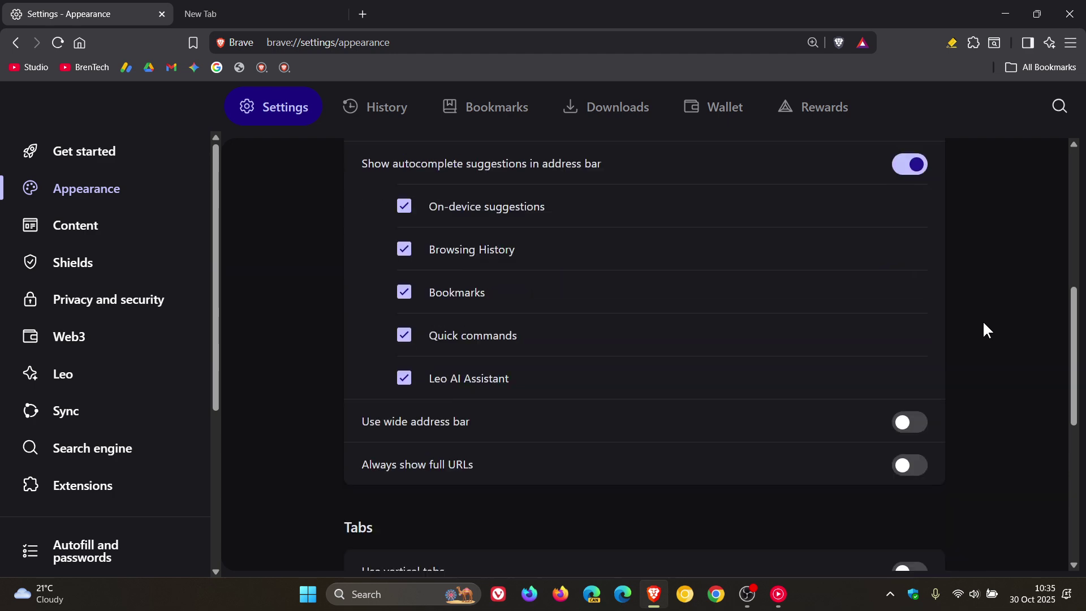
pyautogui.scroll(-3, 986, 325)
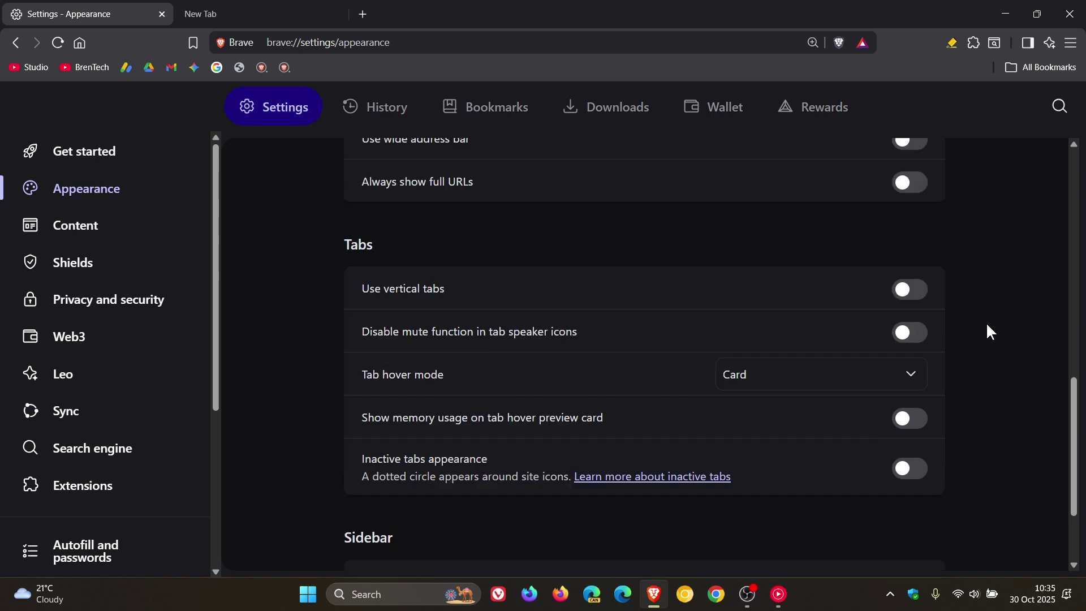
pyautogui.scroll(-2, 987, 326)
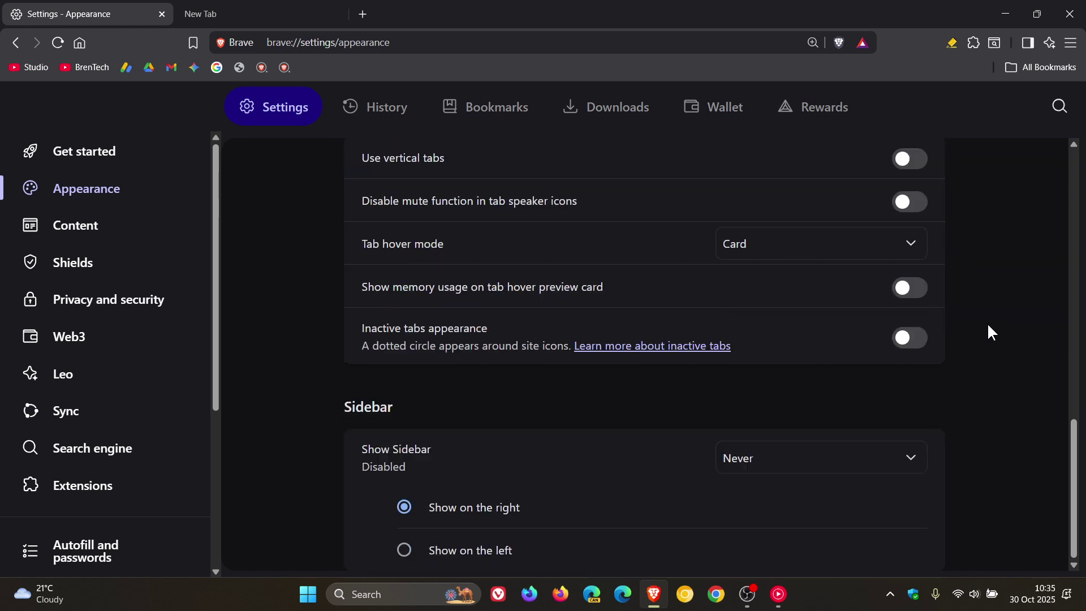
pyautogui.scroll(8, 990, 325)
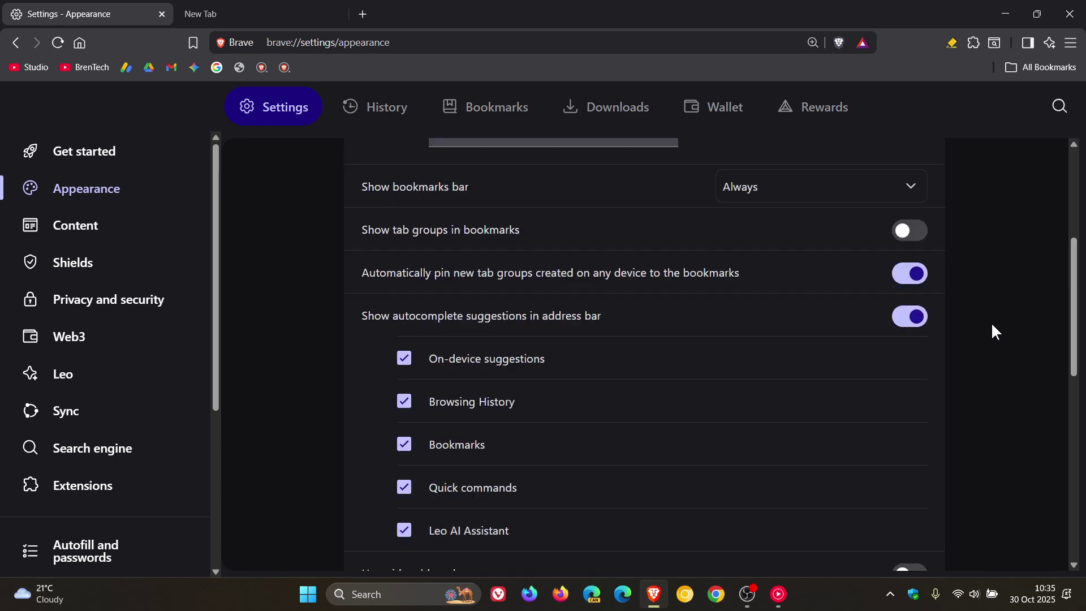
pyautogui.scroll(4, 992, 326)
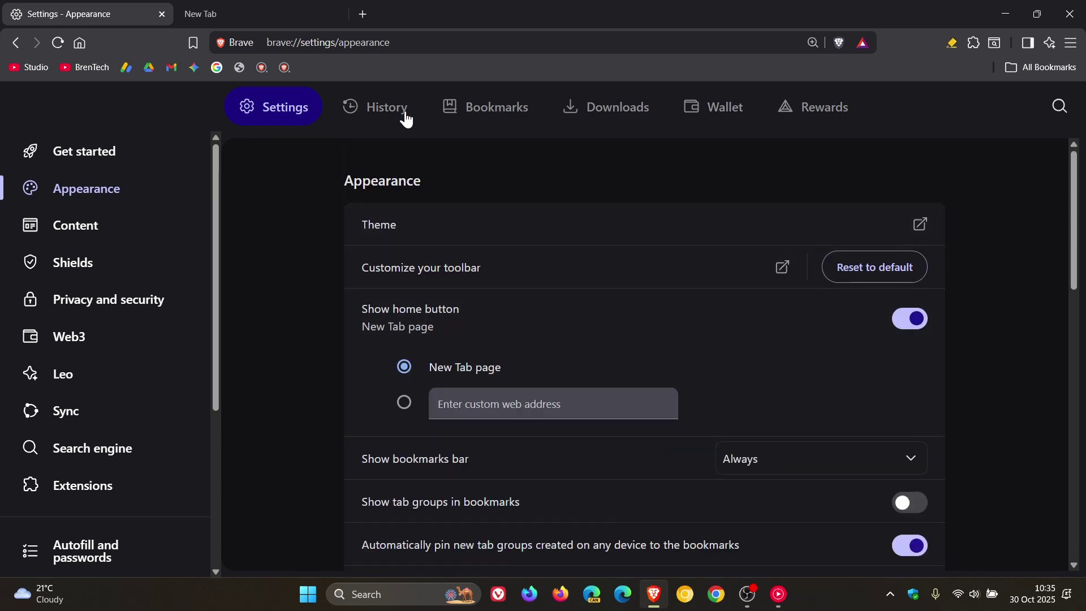
pyautogui.click(250, 15)
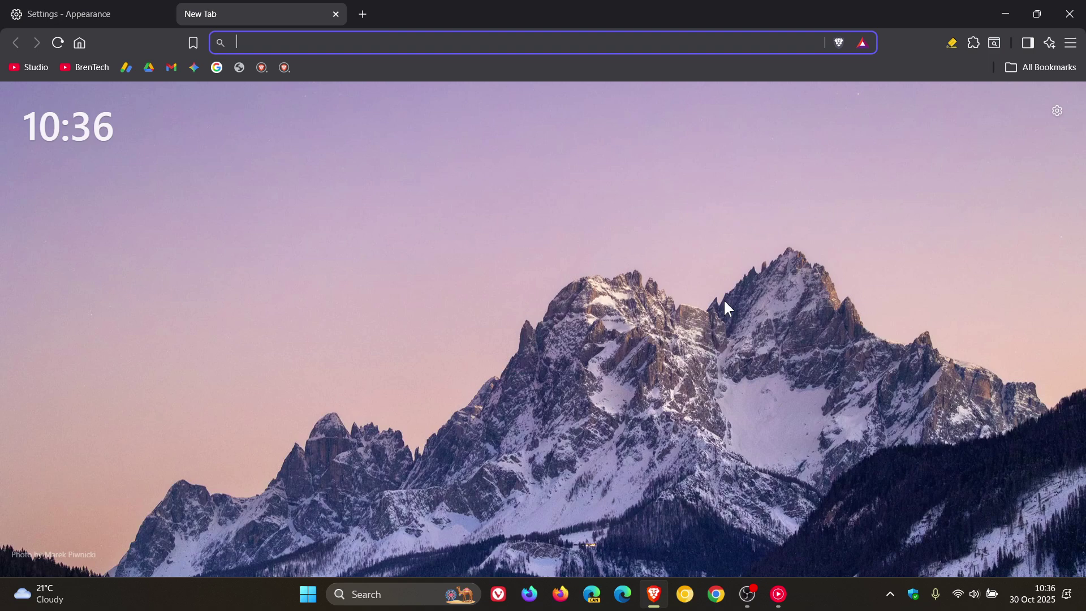
# Review the Sync data toggles under Manage your synced devices, then return to the New Tab page
pyautogui.click(114, 23)
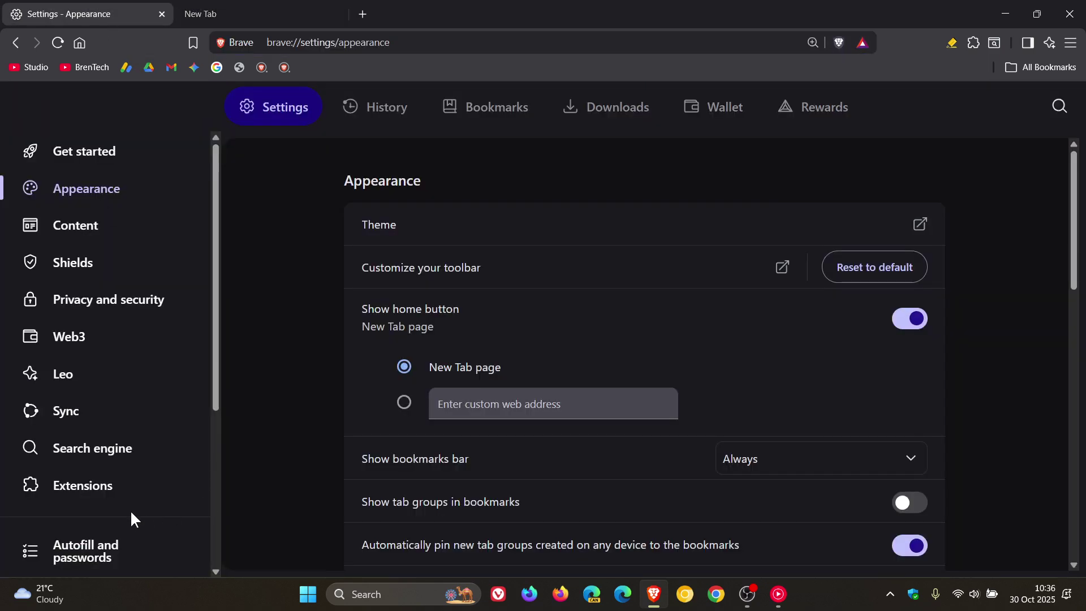
pyautogui.click(67, 418)
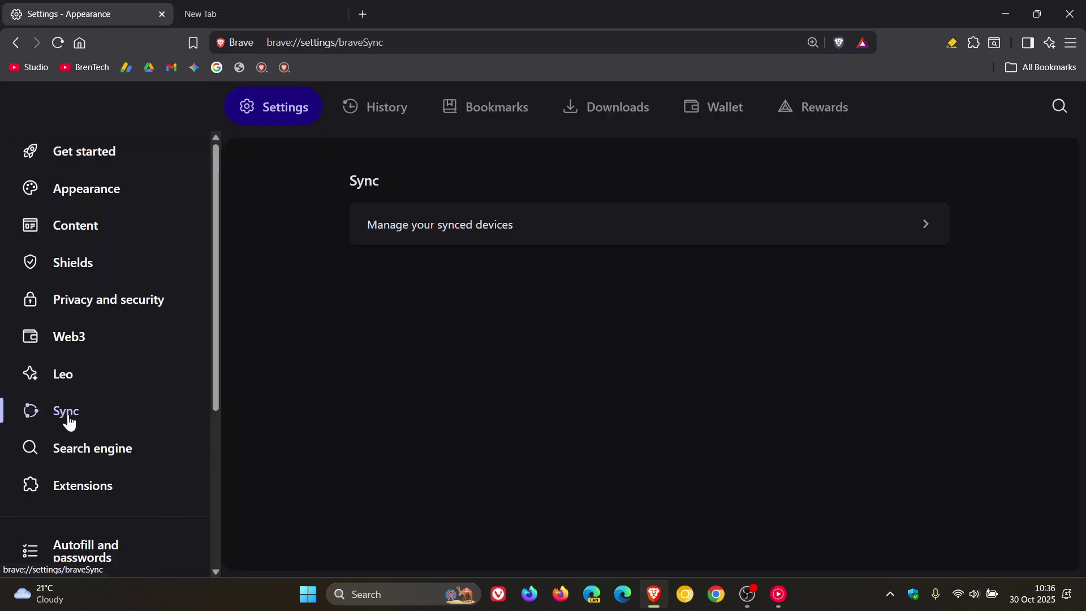
pyautogui.click(680, 238)
pyautogui.scroll(-10, 786, 266)
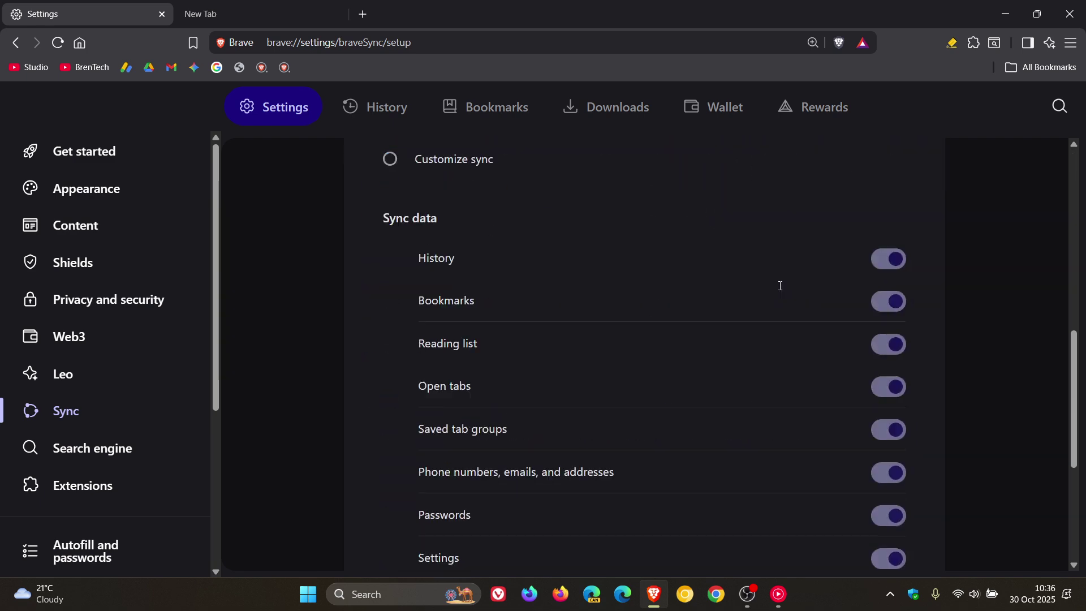
pyautogui.scroll(-4, 781, 286)
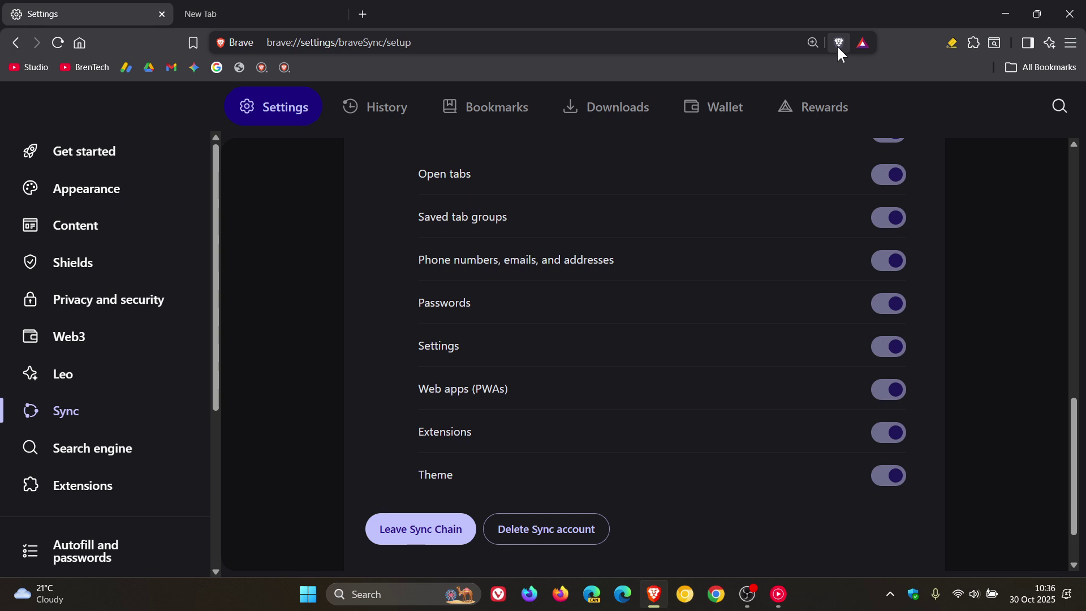
pyautogui.click(293, 8)
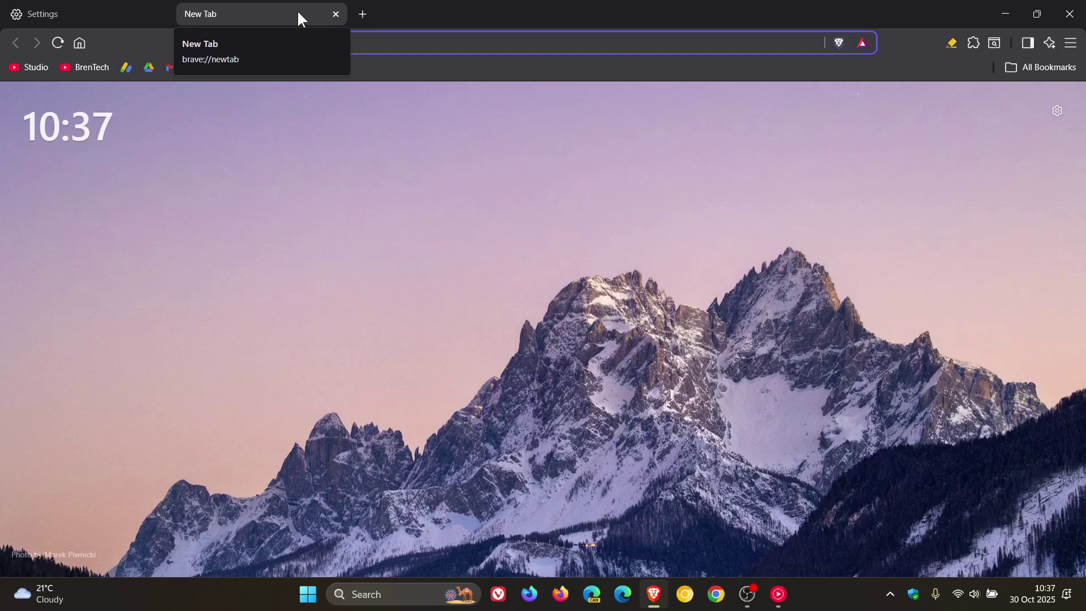
# Add the New Tab to a new split view, then close the mountain-background view
pyautogui.rightClick(300, 19)
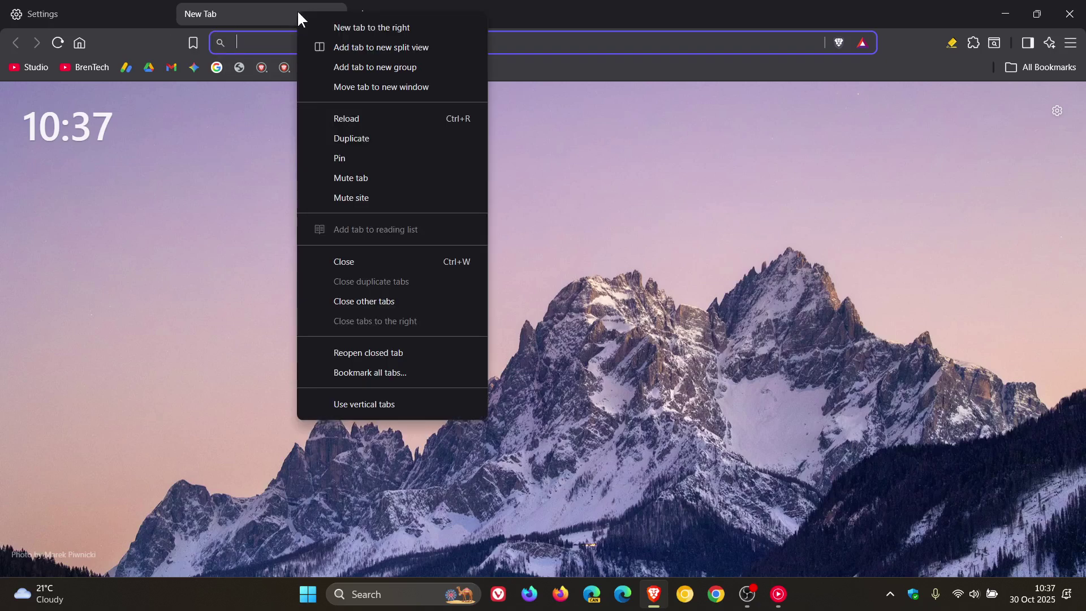
pyautogui.click(352, 49)
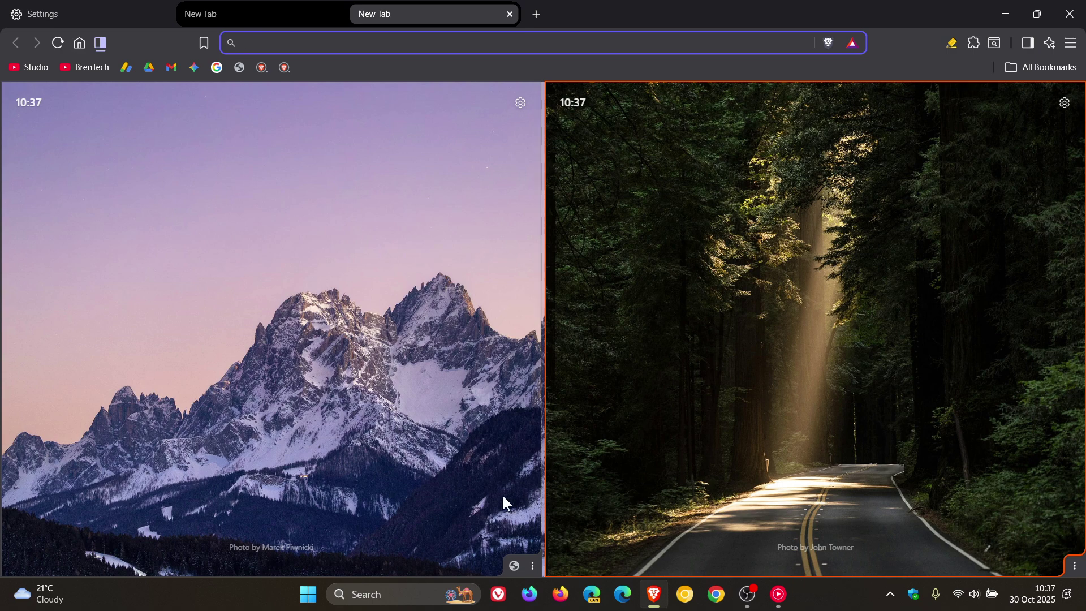
pyautogui.click(535, 566)
pyautogui.click(512, 517)
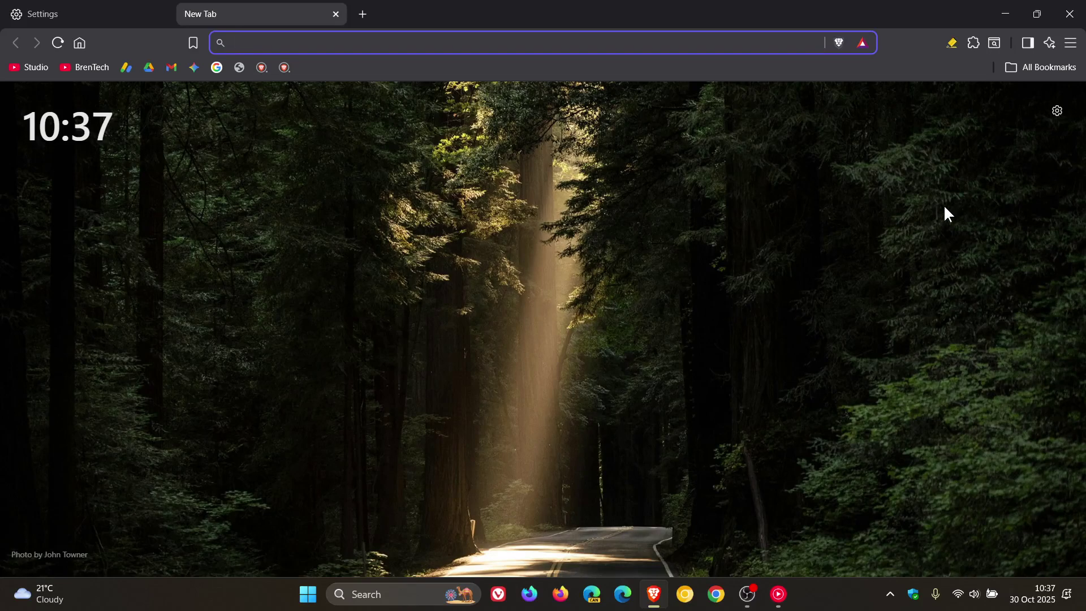
# Toggle the Leo panel open and closed, then close the Settings tab
pyautogui.click(1027, 43)
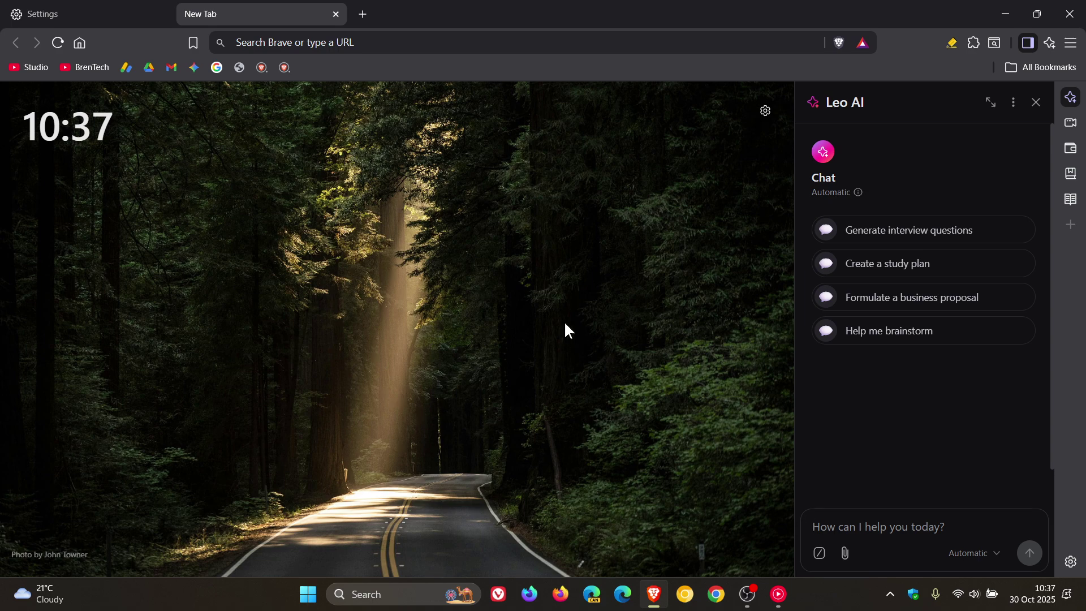
pyautogui.click(1037, 103)
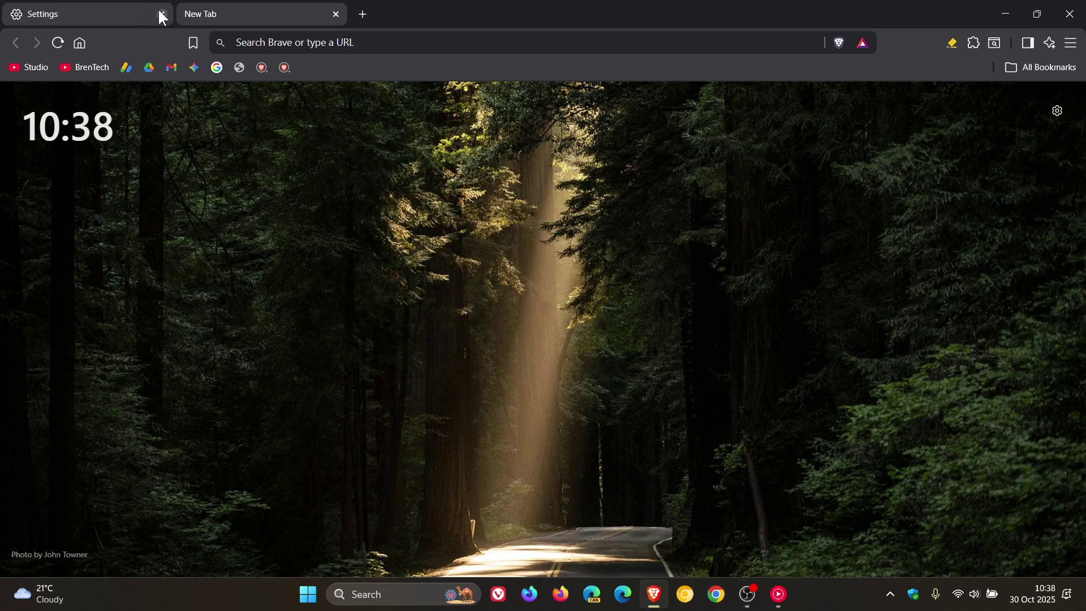
pyautogui.click(162, 13)
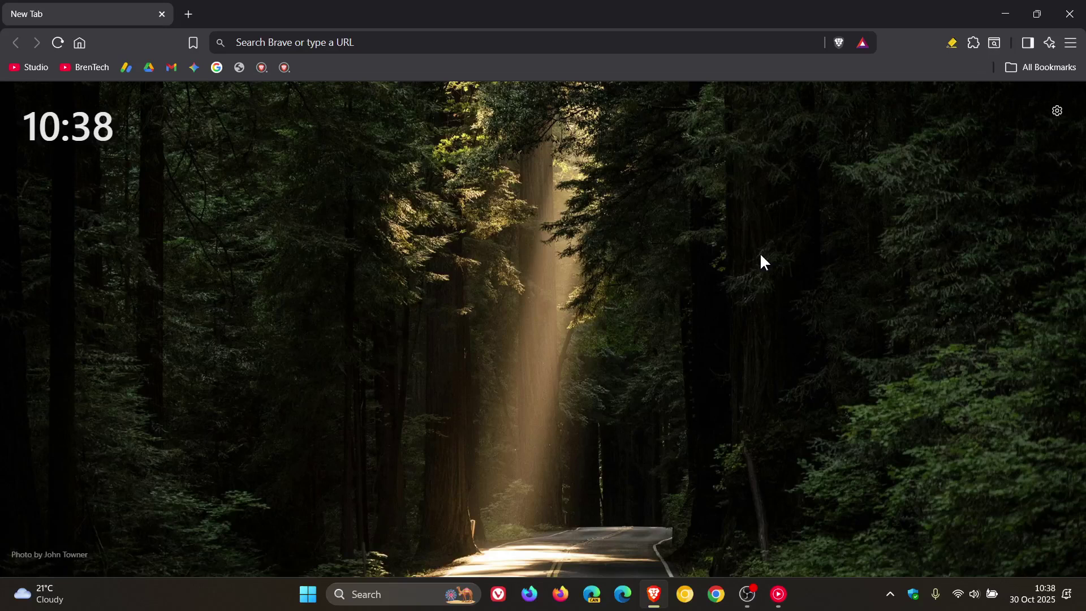